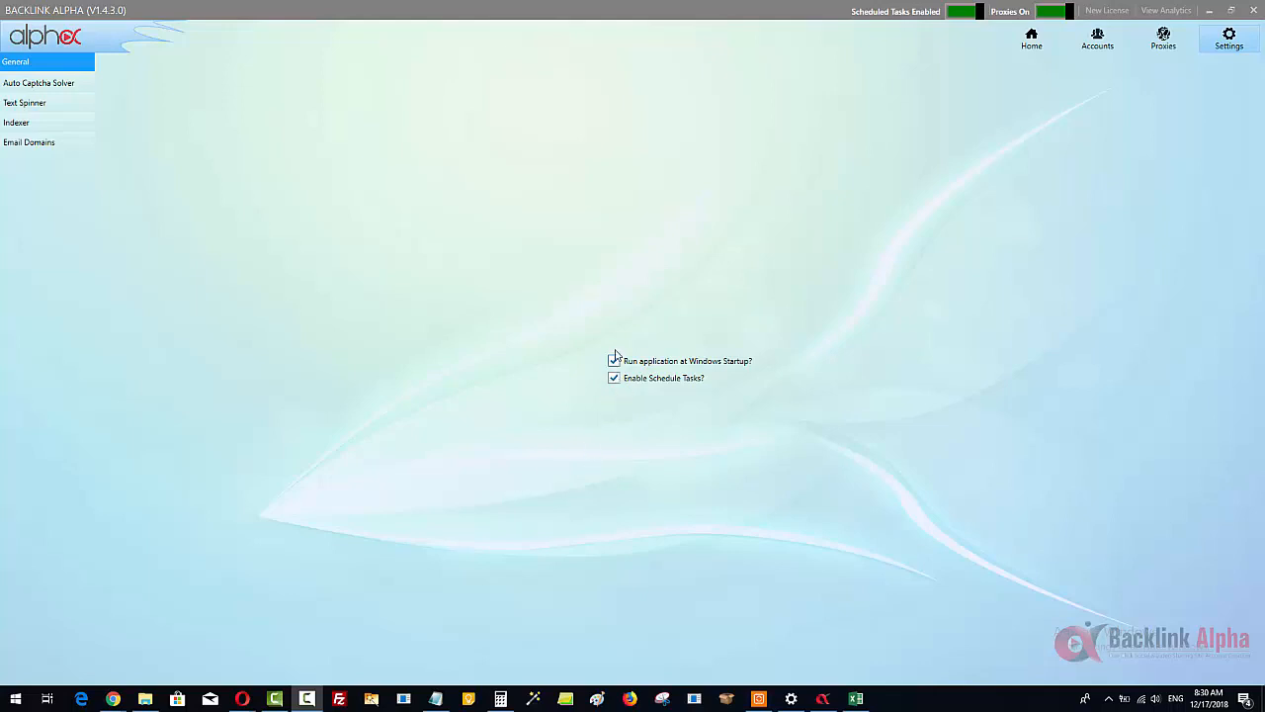
Step: Switch the Enable Schedule Tasks option off and back on in the general settings
click(614, 378)
click(613, 379)
Step: Open the auto captcha solver settings and look at the DeathByCaptcha and Ignore Captchas options
click(27, 83)
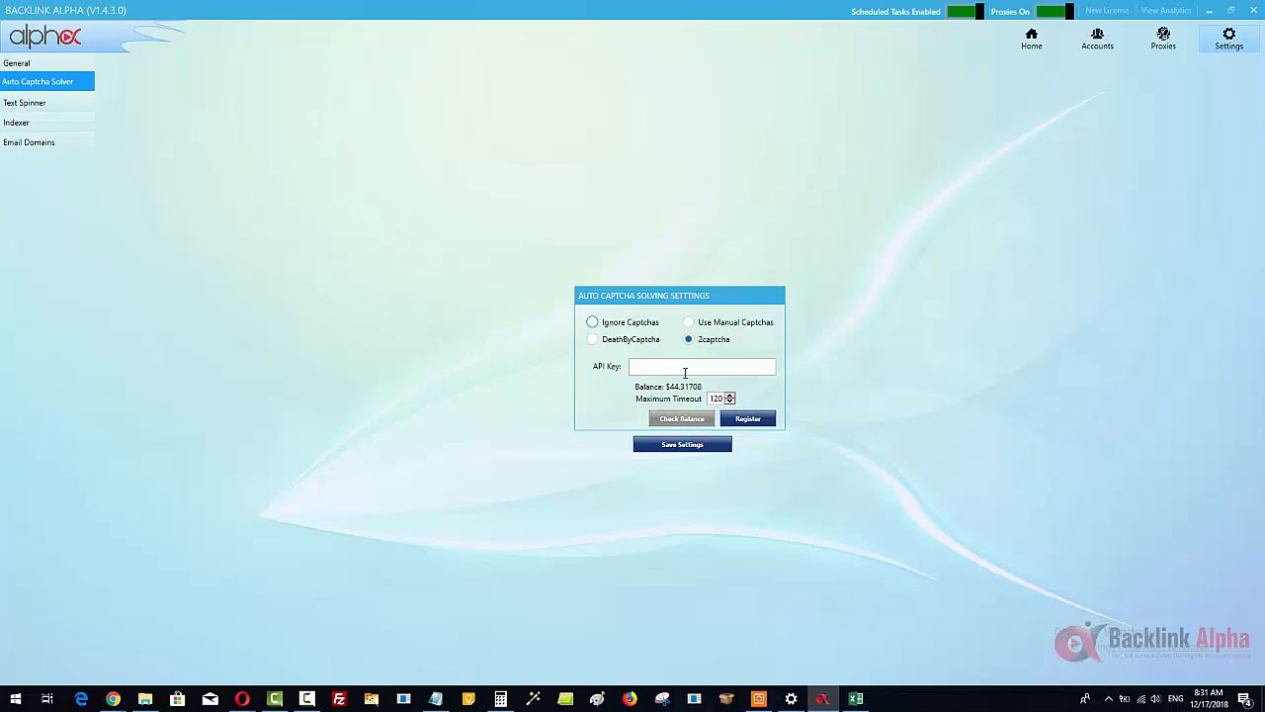
click(680, 452)
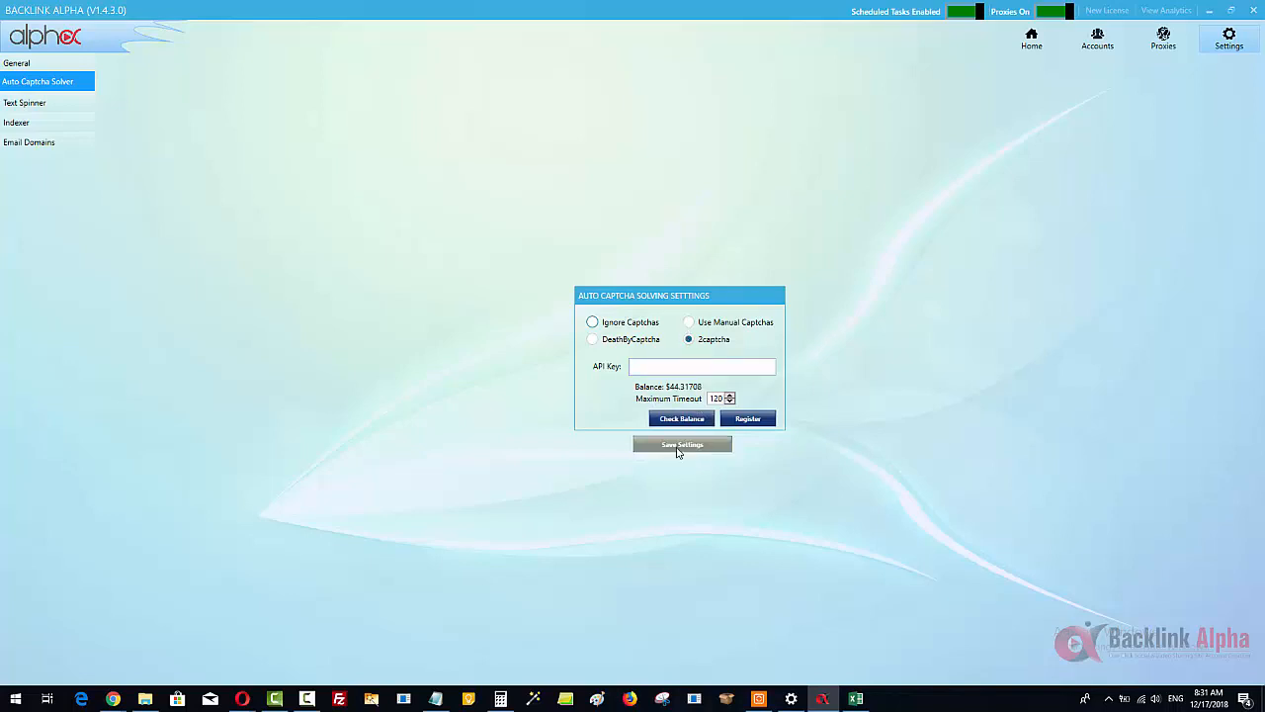
click(593, 339)
click(628, 310)
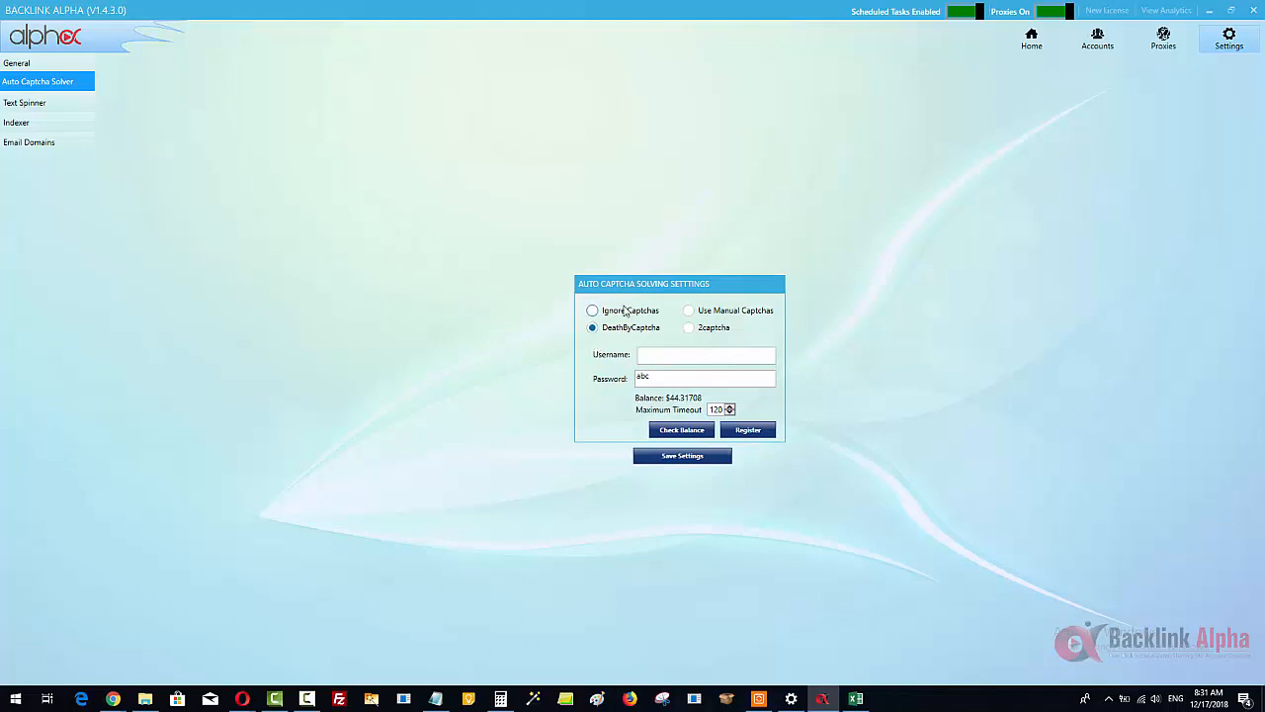
click(593, 339)
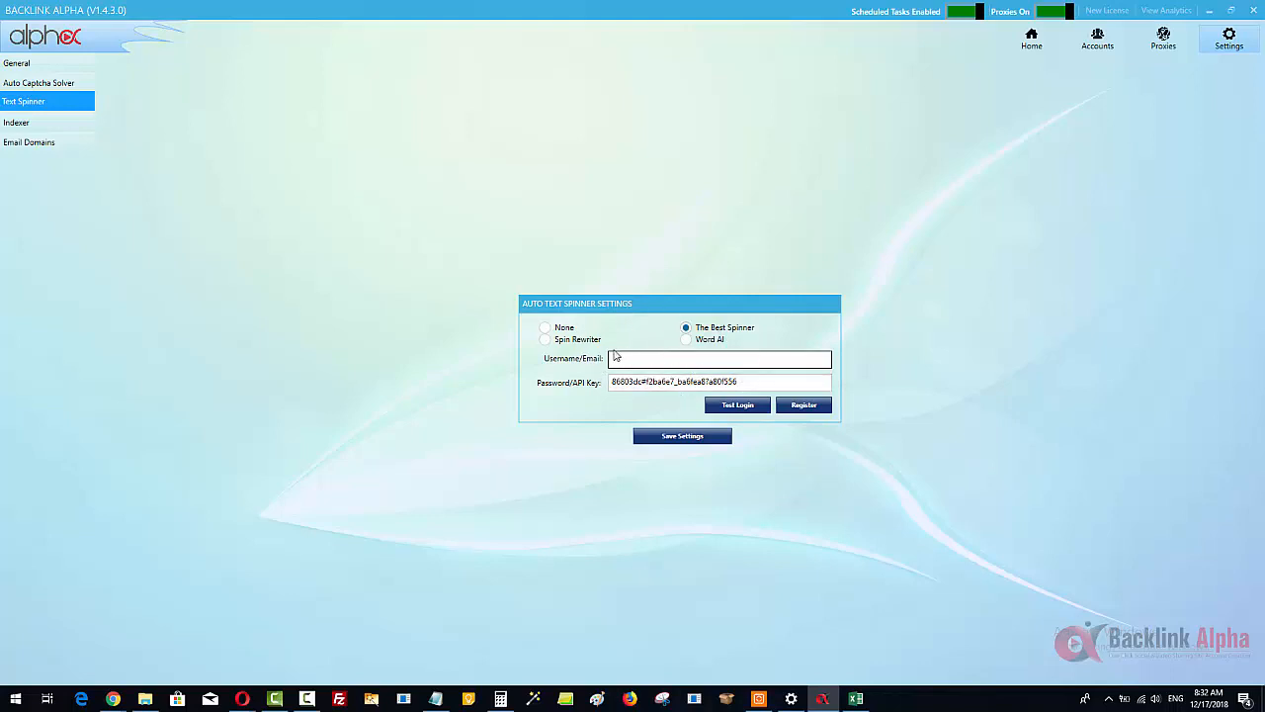
Step: Go through the Spin Rewriter and The Best Spinner options, select Word AI as text spinner and adjust its uniqueness slightly
click(706, 341)
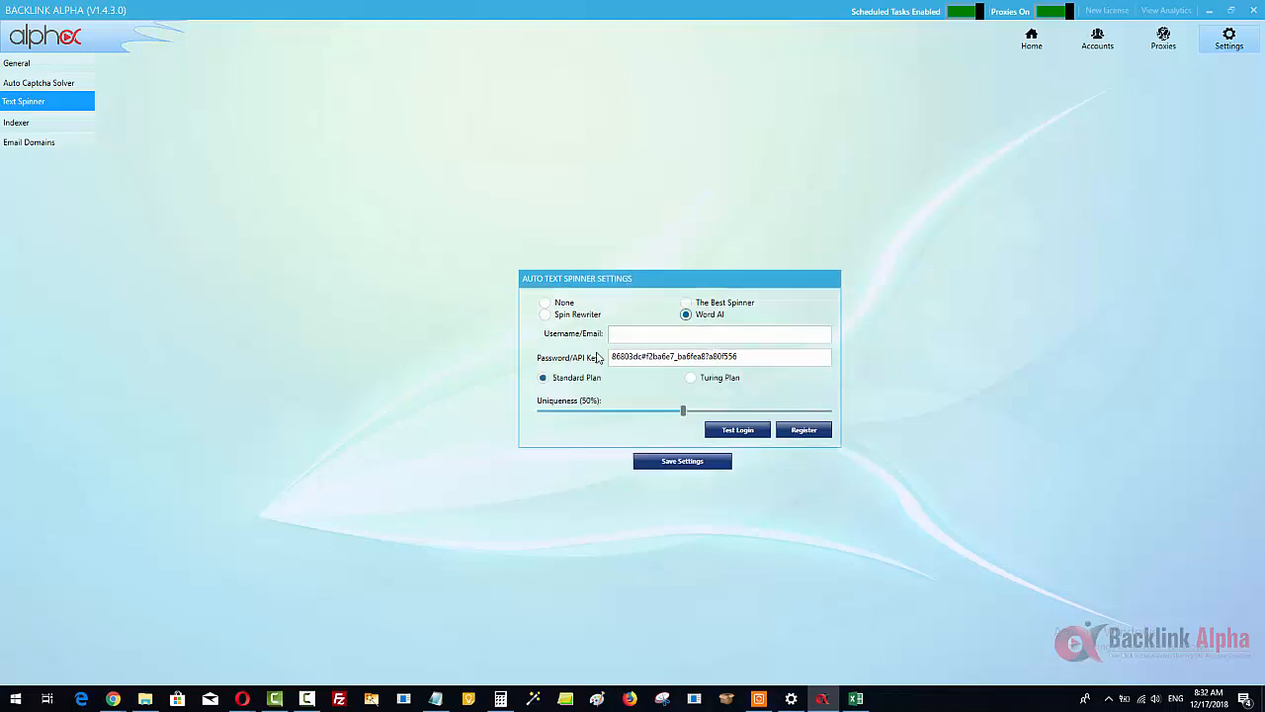
click(573, 315)
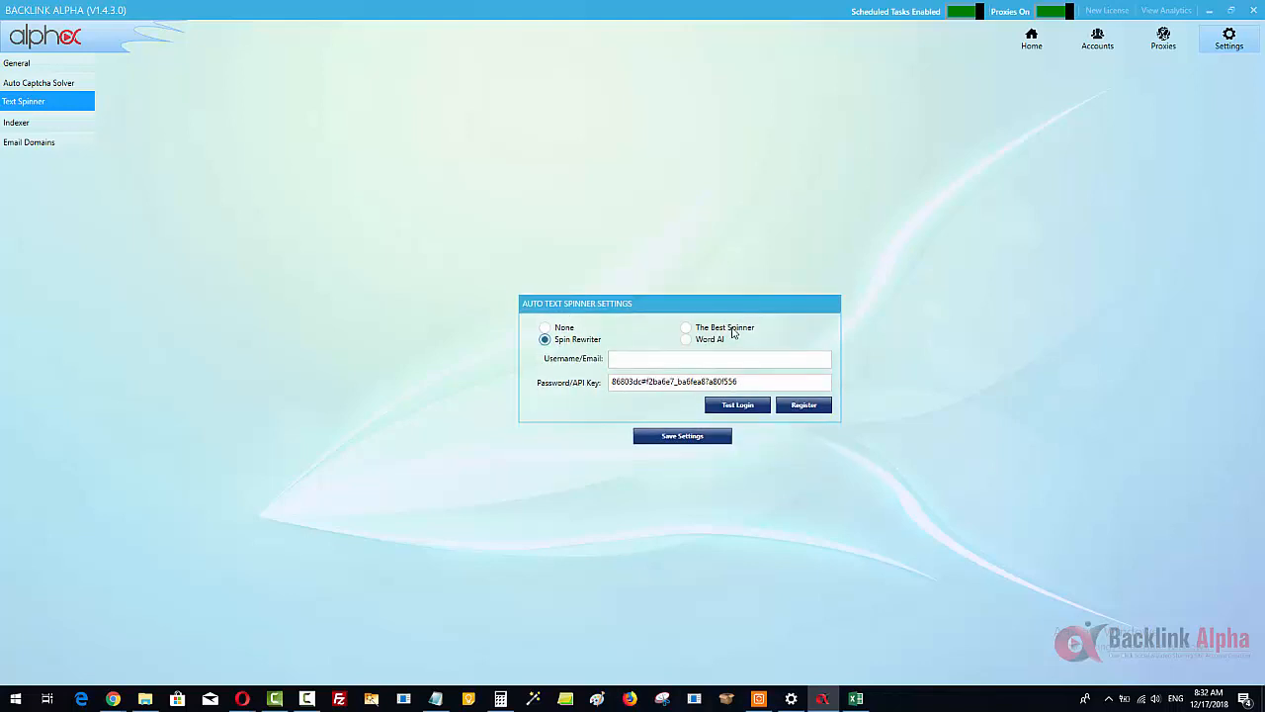
click(730, 328)
click(571, 342)
click(729, 334)
click(713, 339)
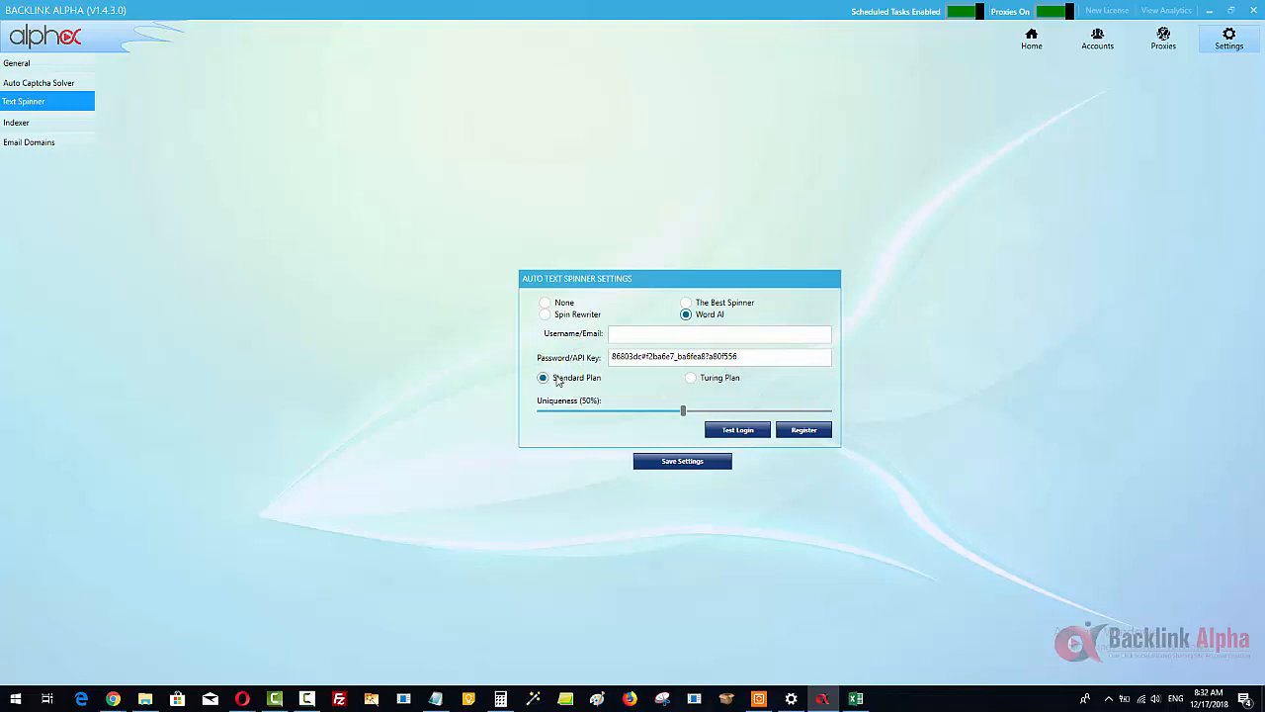
mouse_move(683, 415)
mouse_down()
mouse_move(804, 411)
mouse_move(616, 412)
mouse_move(702, 412)
mouse_move(690, 413)
mouse_up()
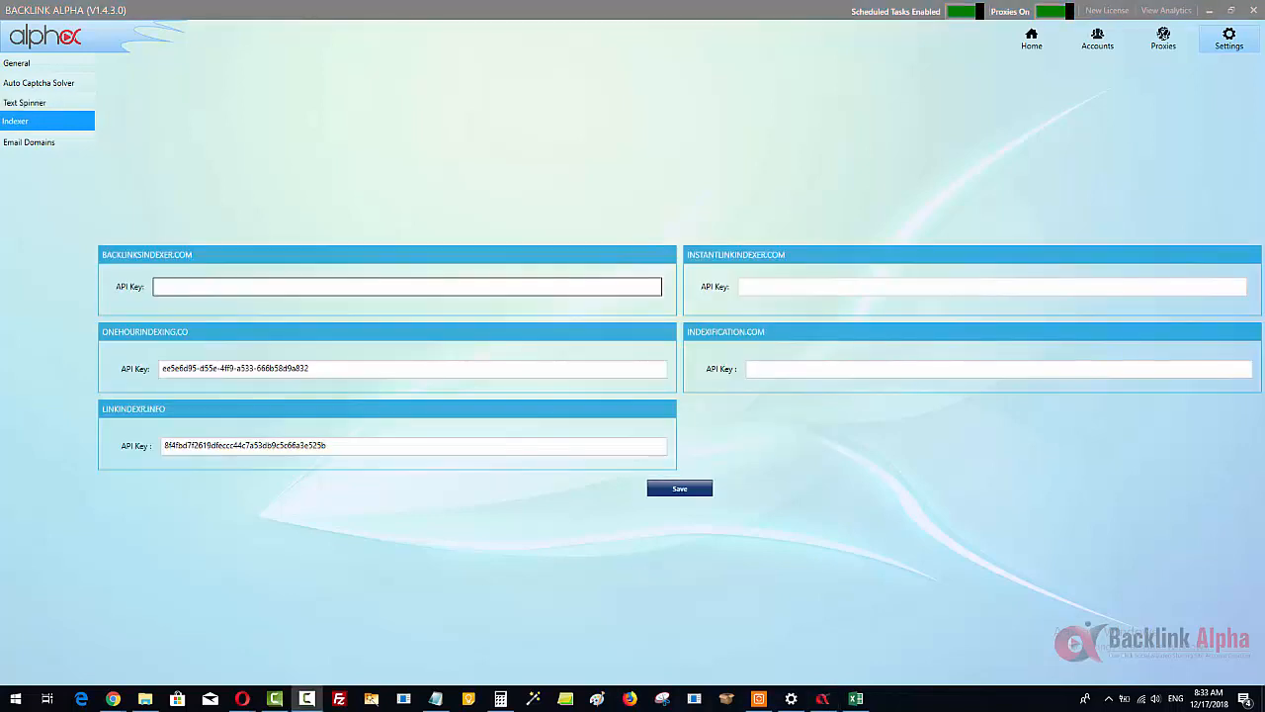
Step: Look over the API key fields of the link indexing services and the enabled state in the email domains list
click(300, 367)
click(463, 289)
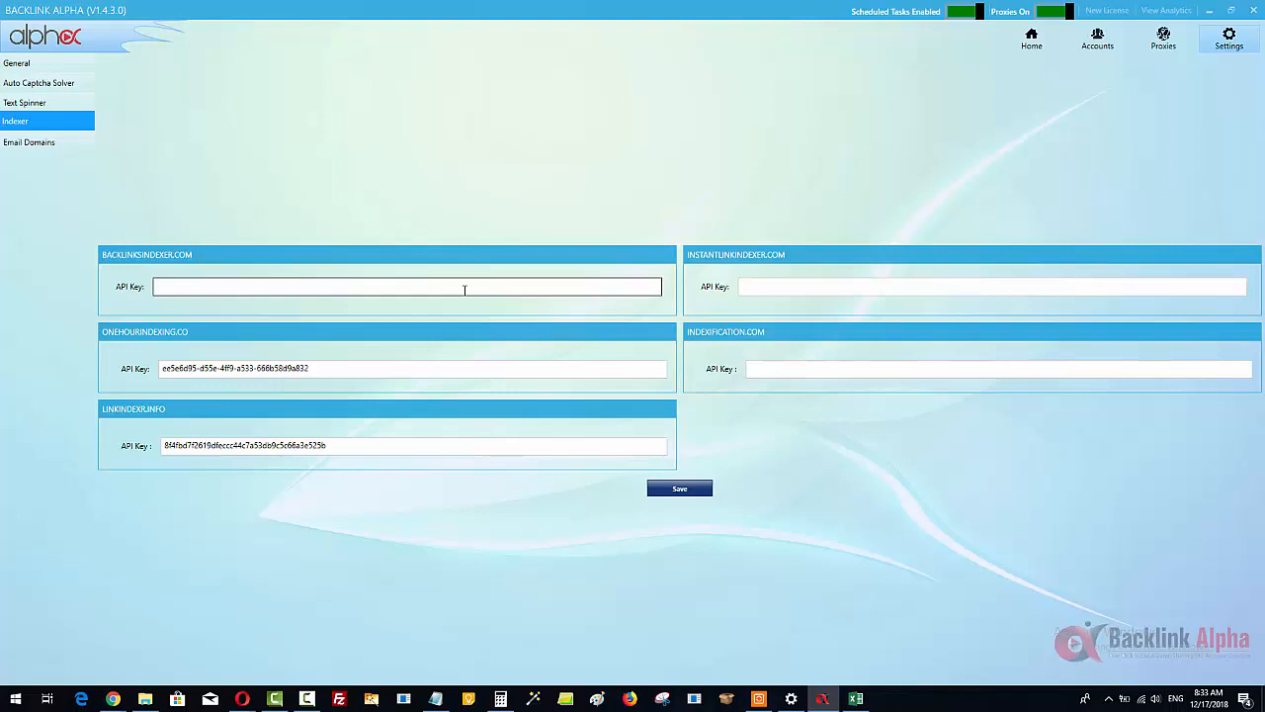
click(33, 142)
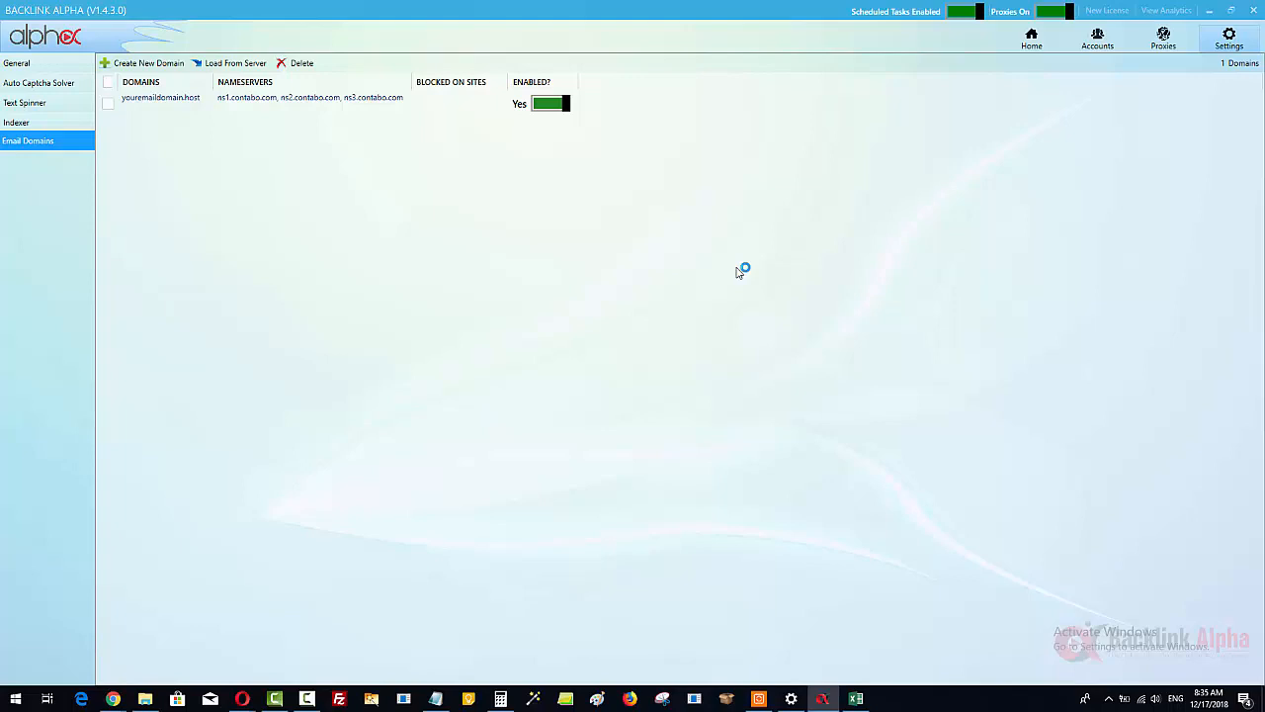
click(519, 108)
Step: View the proxy list, switch to Chrome and open the authorized IPs in the Squid Proxies admin panel
click(1160, 38)
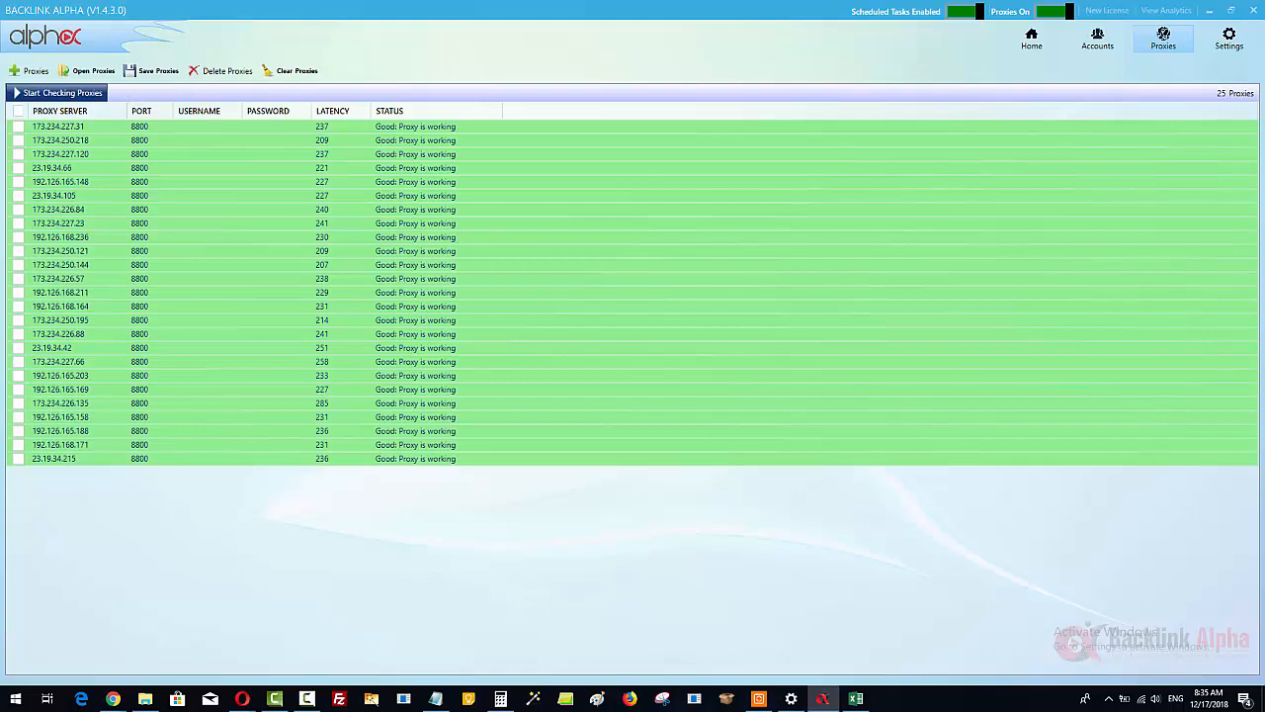
click(113, 698)
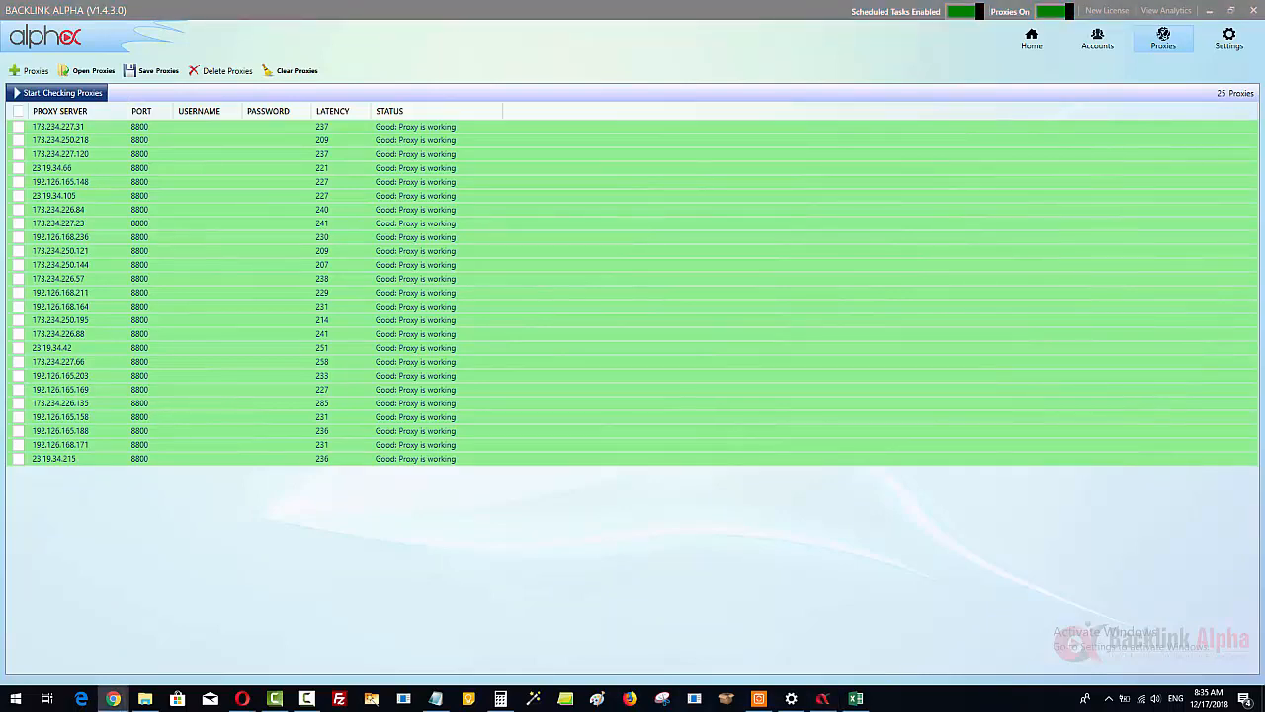
drag(1264, 170, 417, 41)
double_click(417, 42)
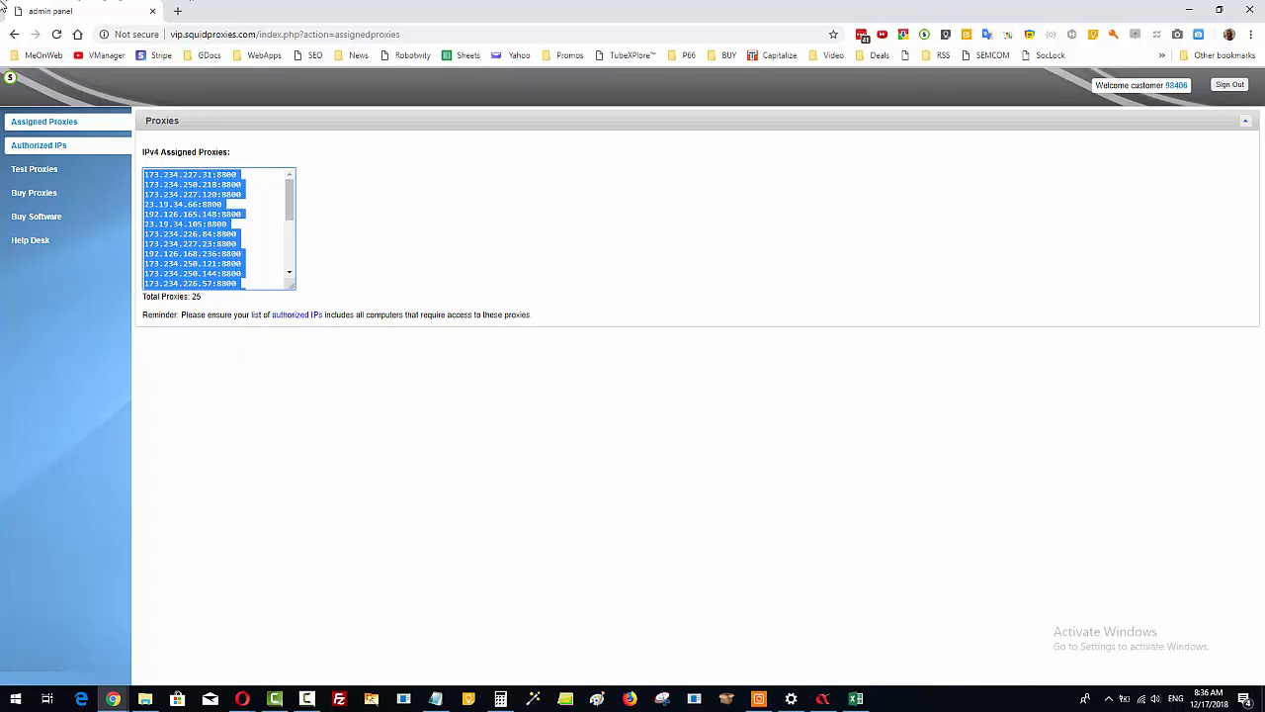
click(44, 153)
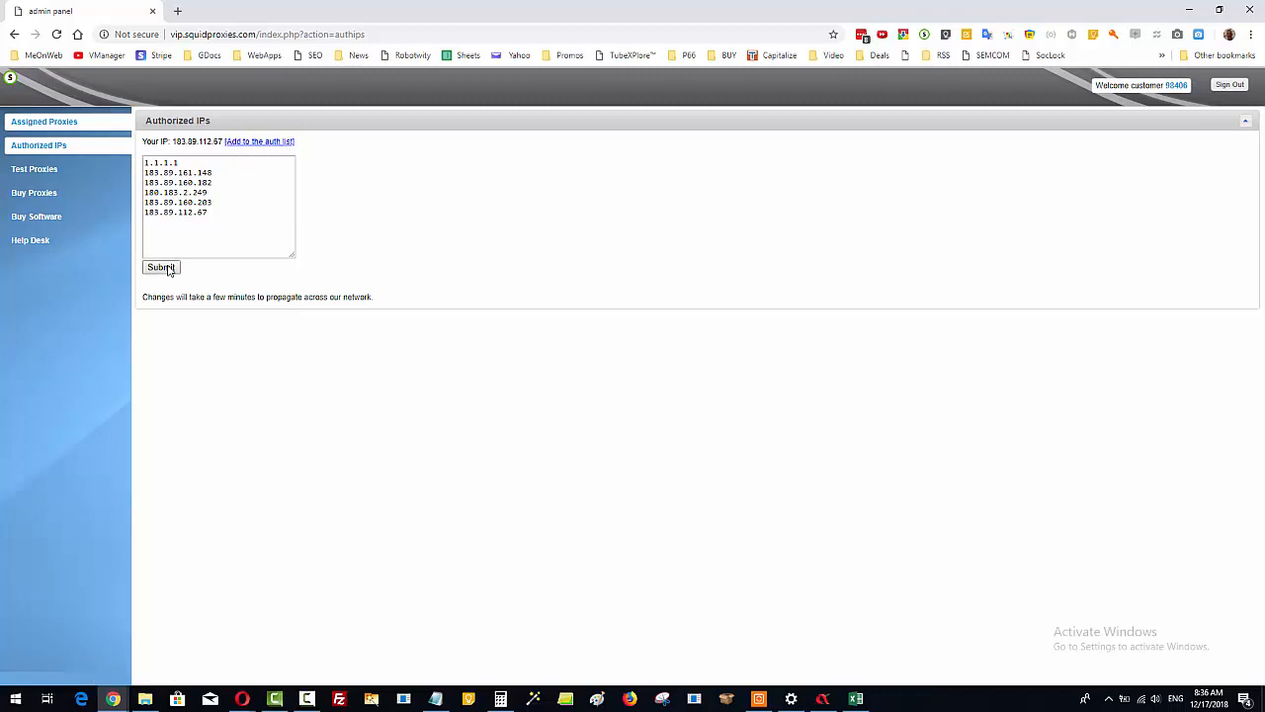
Step: Copy the complete list of IPv4 assigned proxies from the Squid Proxies admin panel
click(69, 127)
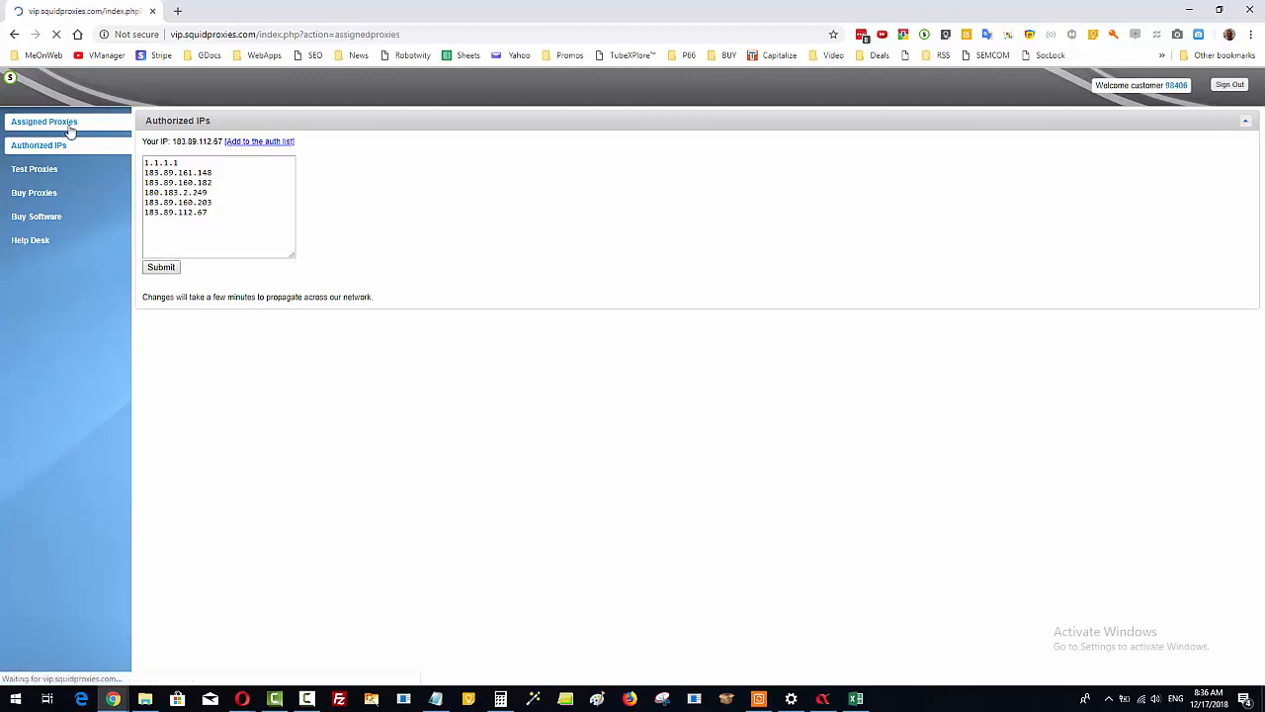
click(214, 204)
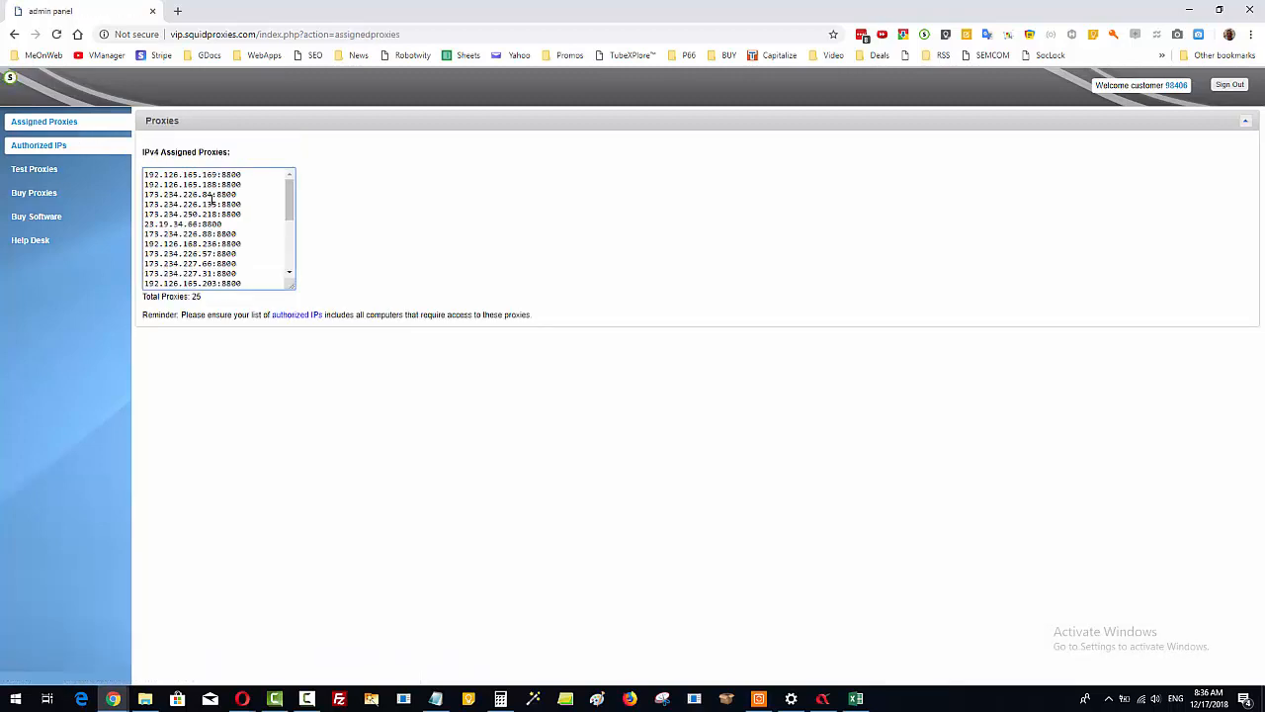
key(ctrl+a)
right_click(211, 200)
click(239, 210)
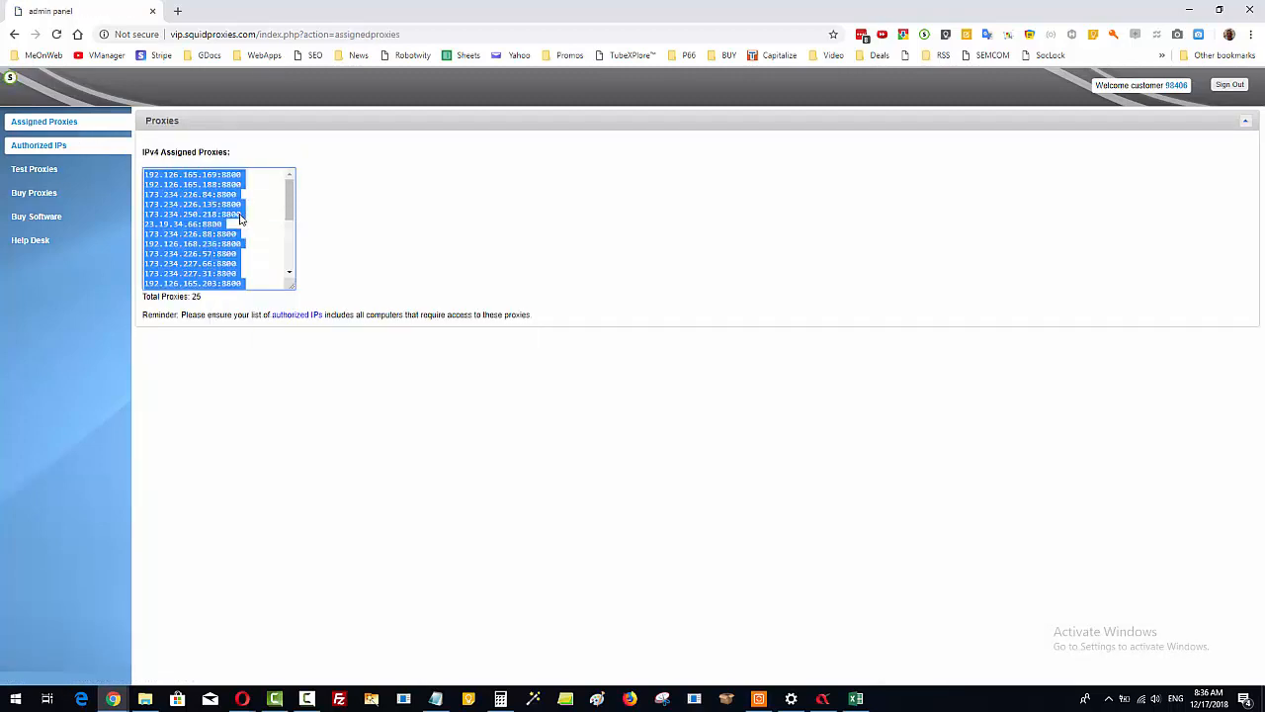
Step: Switch to Backlink Alpha, add the copied proxies to the proxy list and test all proxies
click(822, 699)
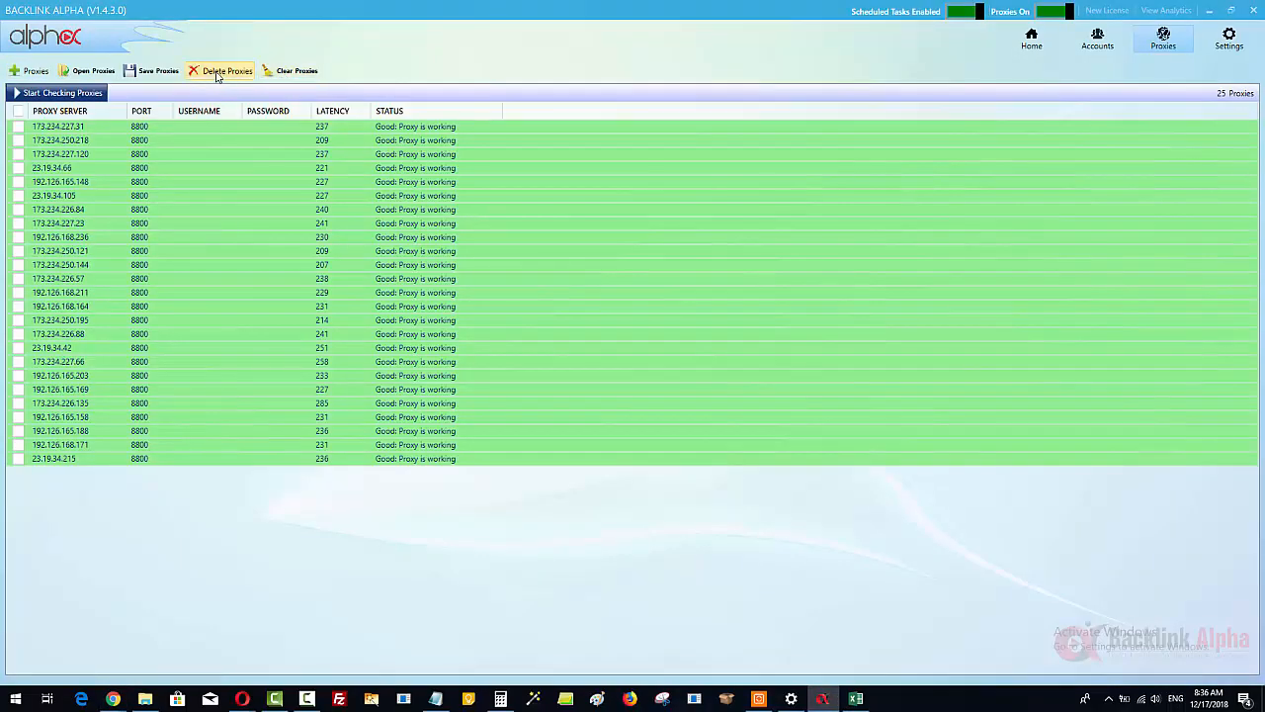
click(29, 71)
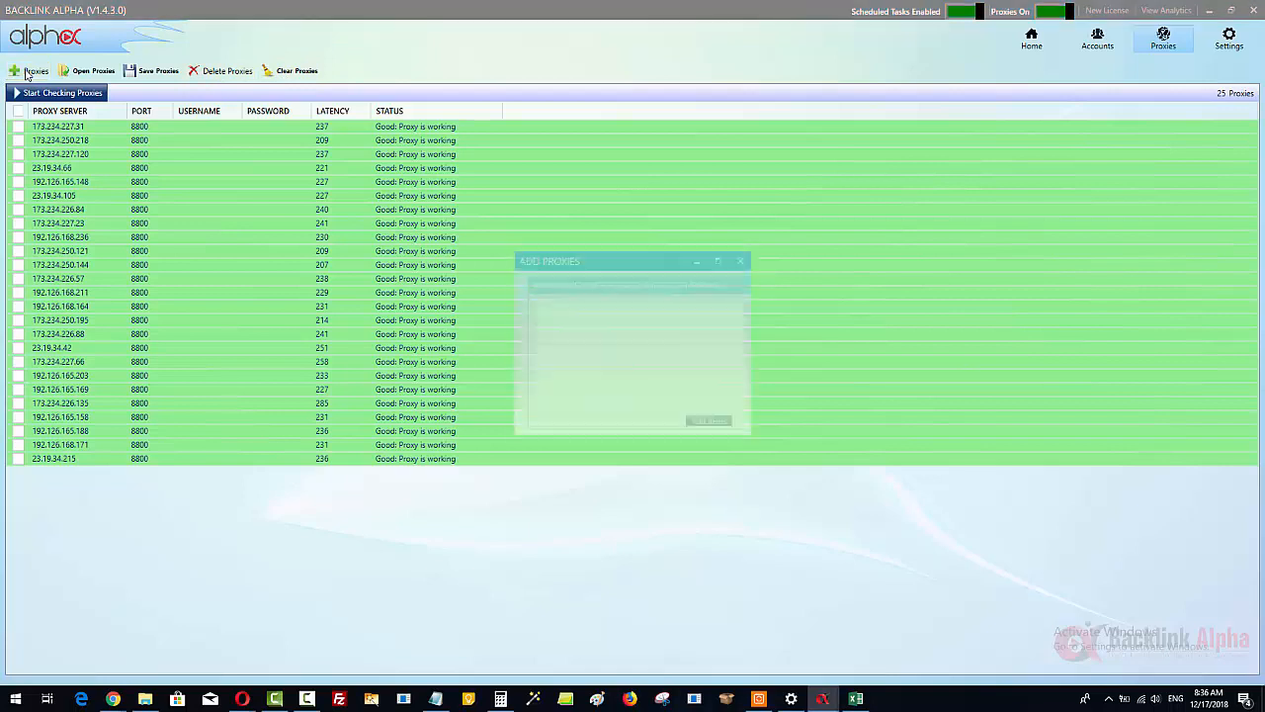
right_click(606, 325)
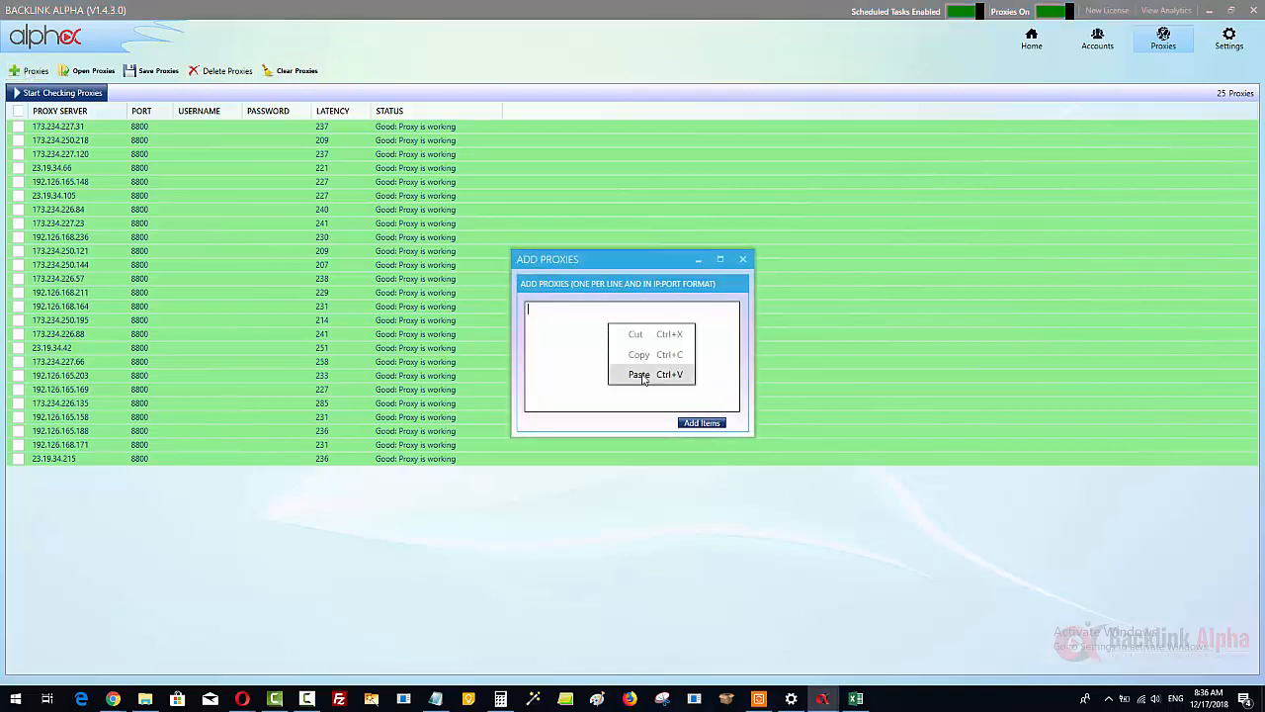
click(640, 373)
click(700, 423)
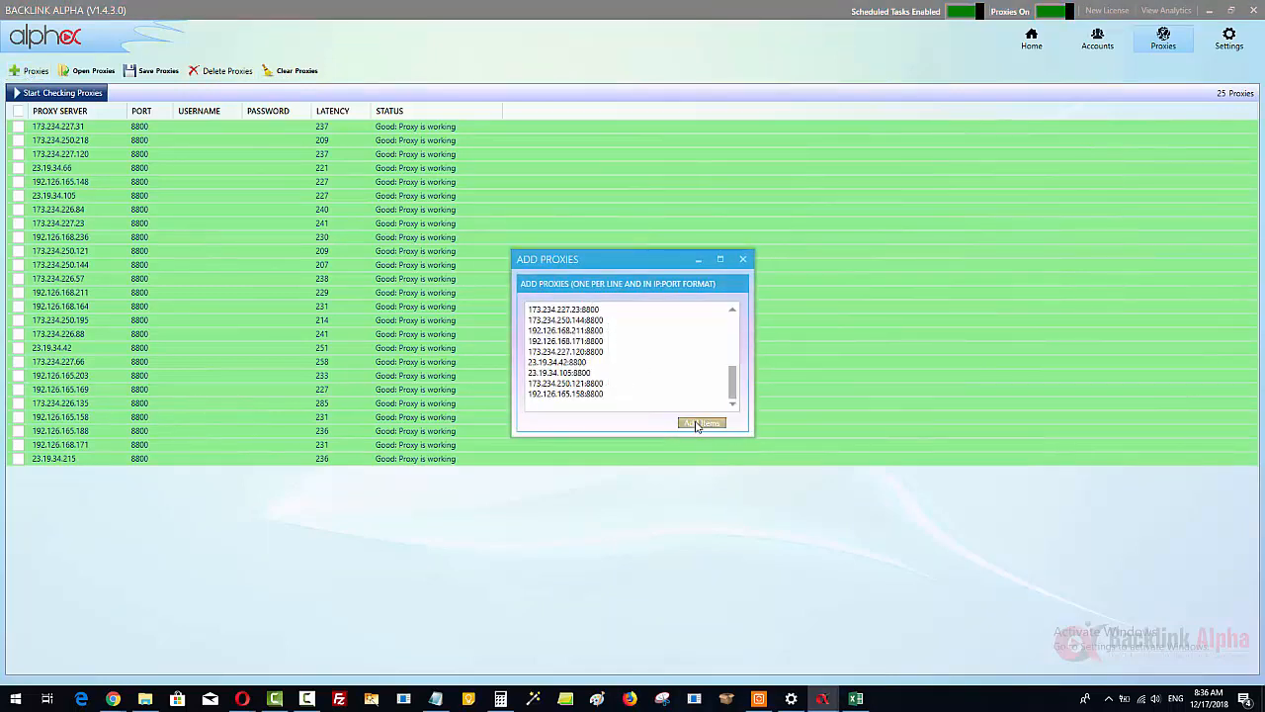
click(71, 94)
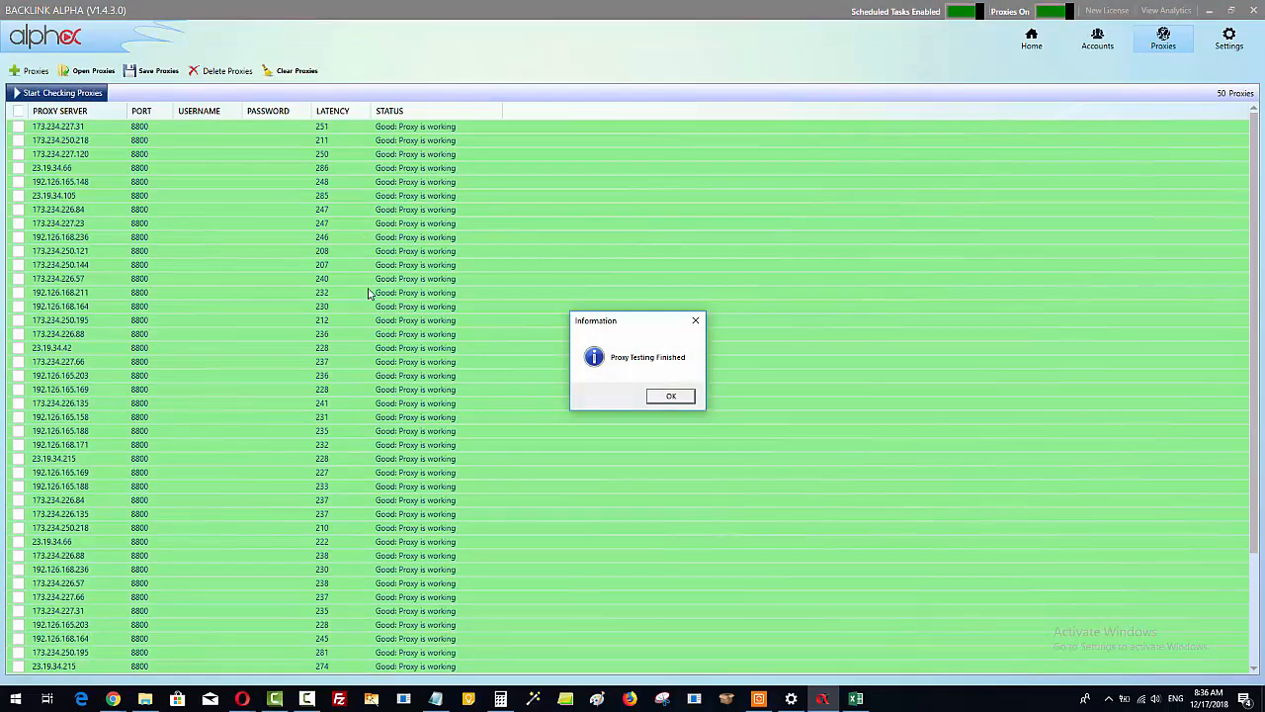
click(670, 397)
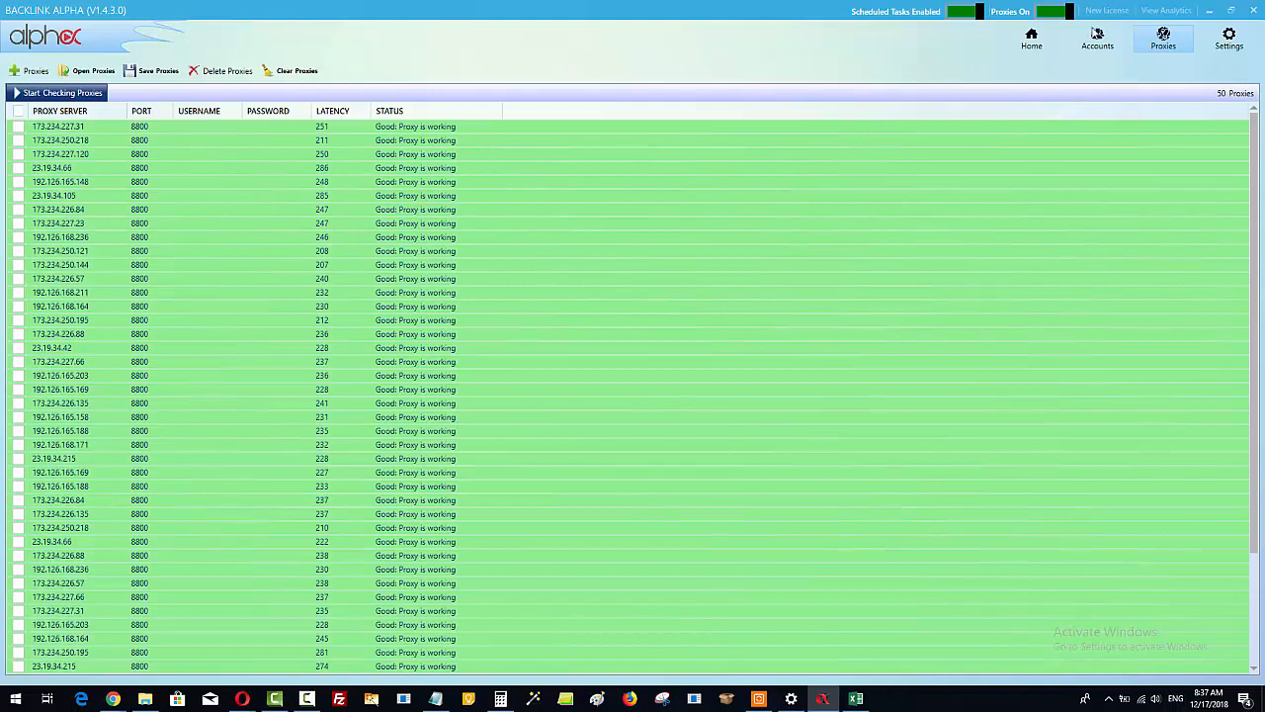
Step: Open the accounts section and view the saved accounts in the web analytics dashboard
click(1095, 35)
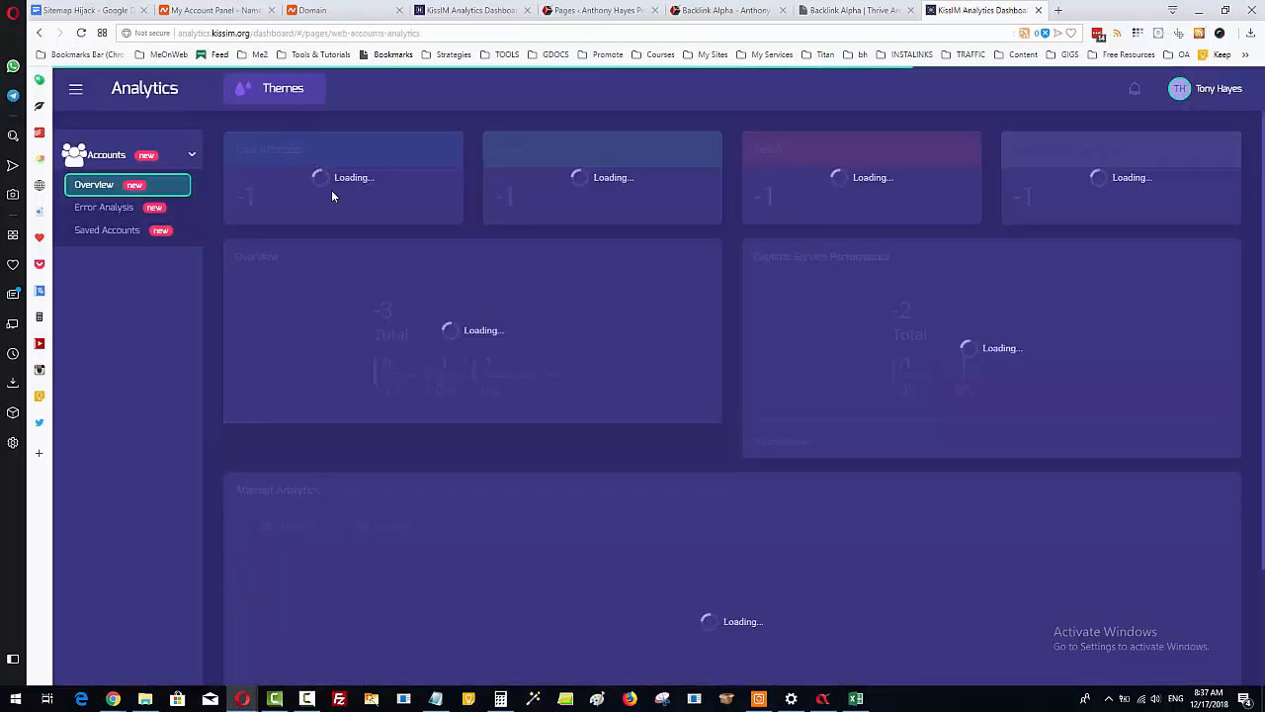
click(105, 231)
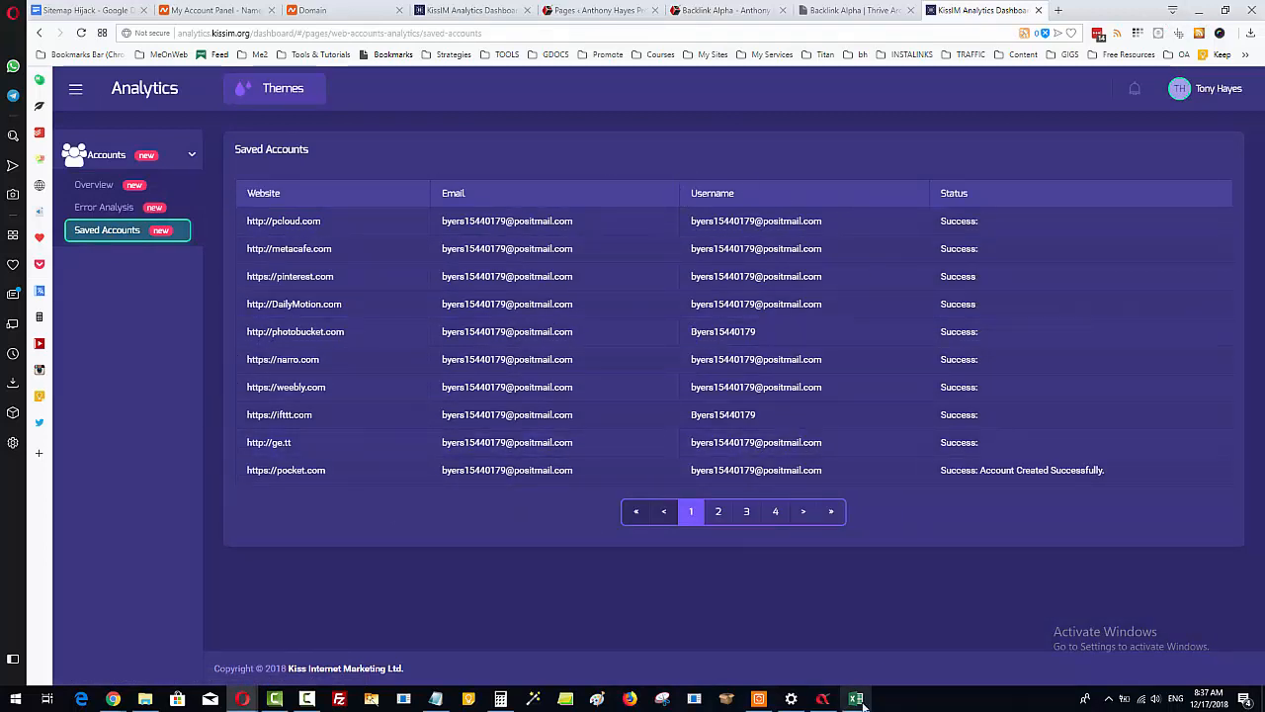
Step: Return to Backlink Alpha, revisit the email domains and proxy list, and open the home page with the social bookmarks projects
click(823, 699)
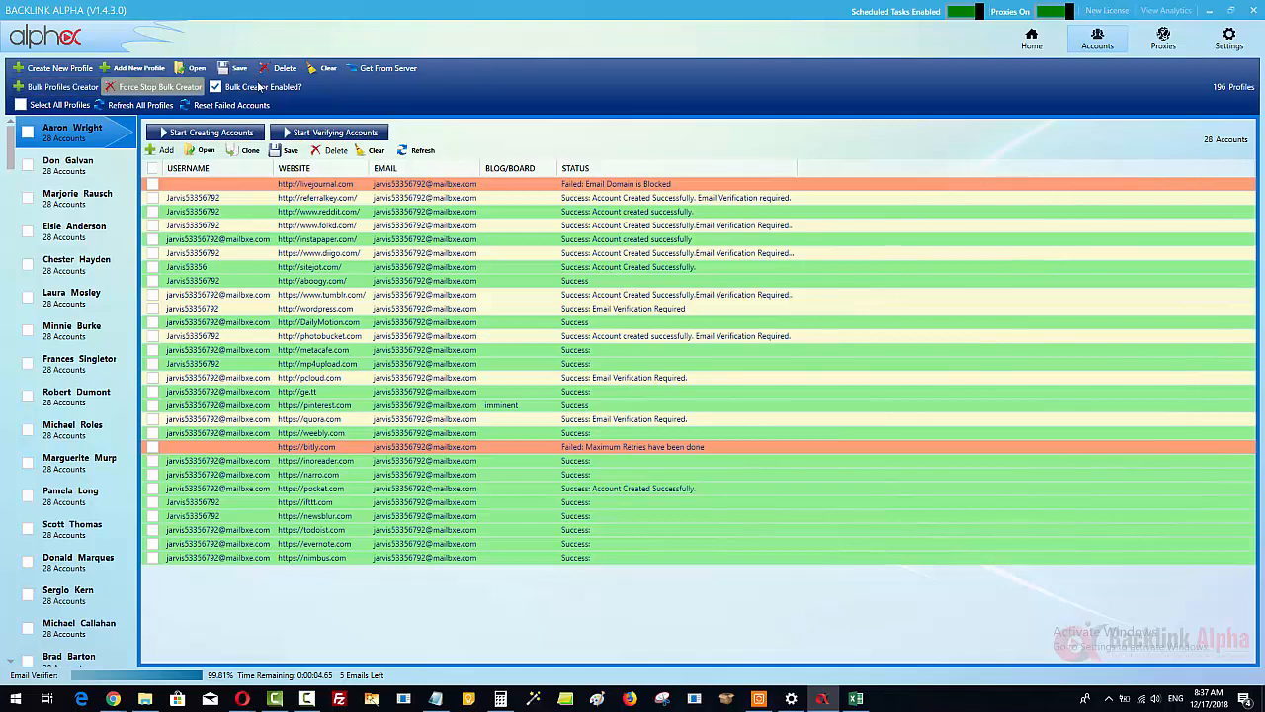
click(1228, 41)
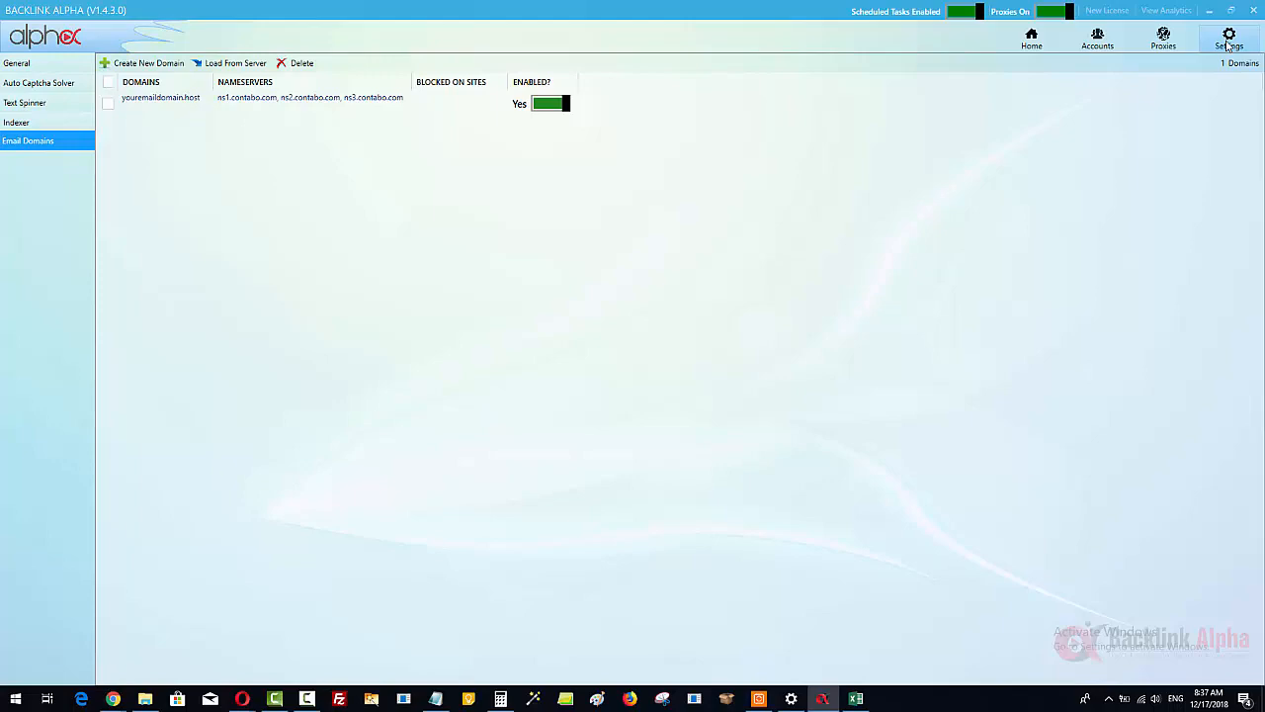
click(1164, 40)
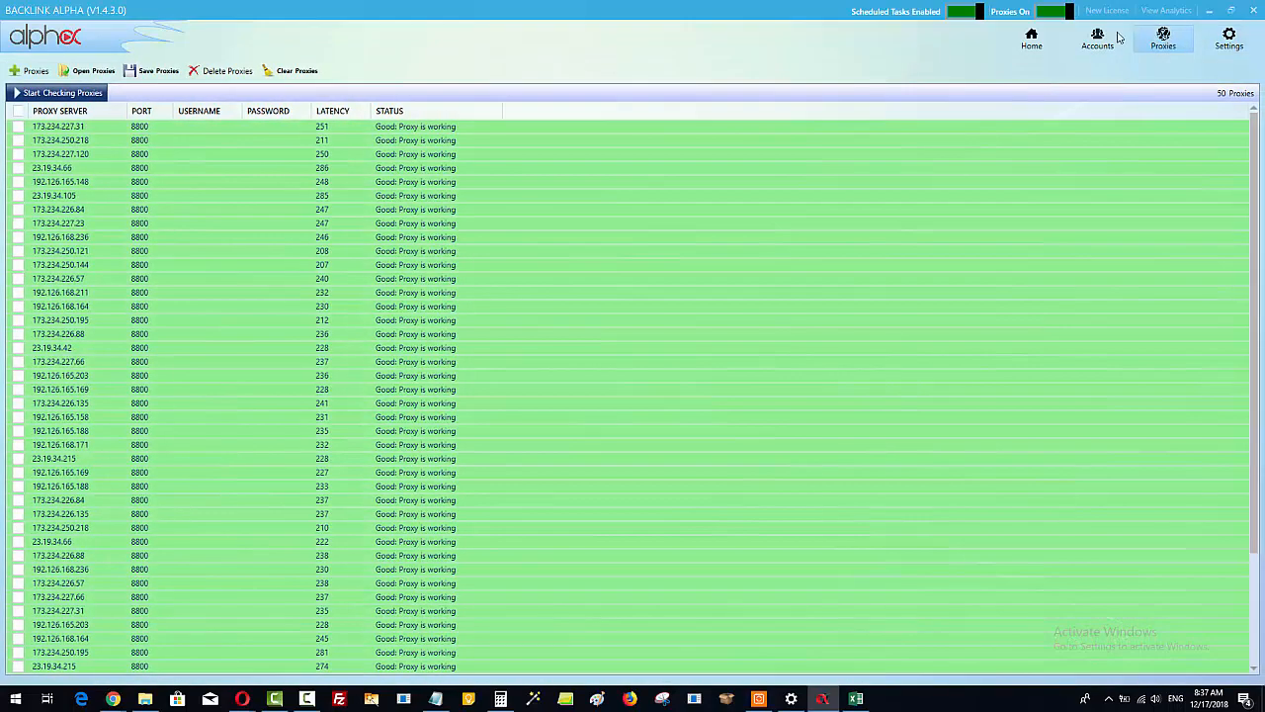
click(1225, 40)
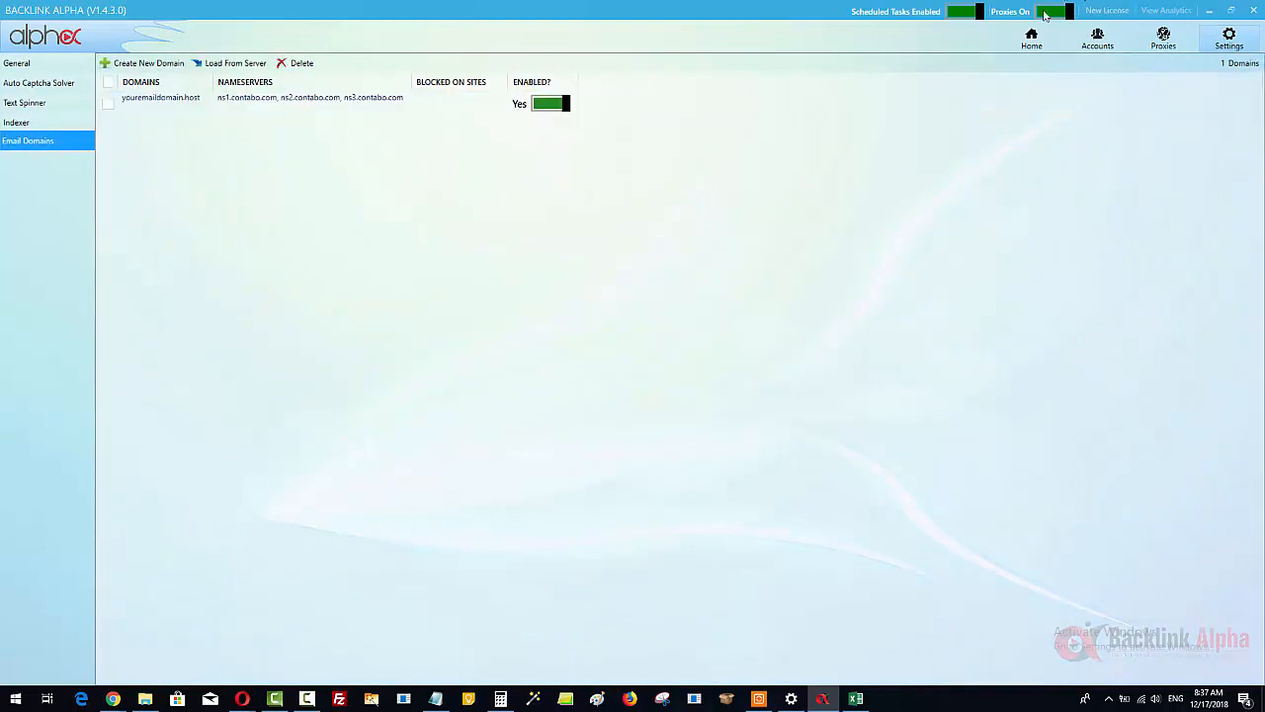
click(1031, 40)
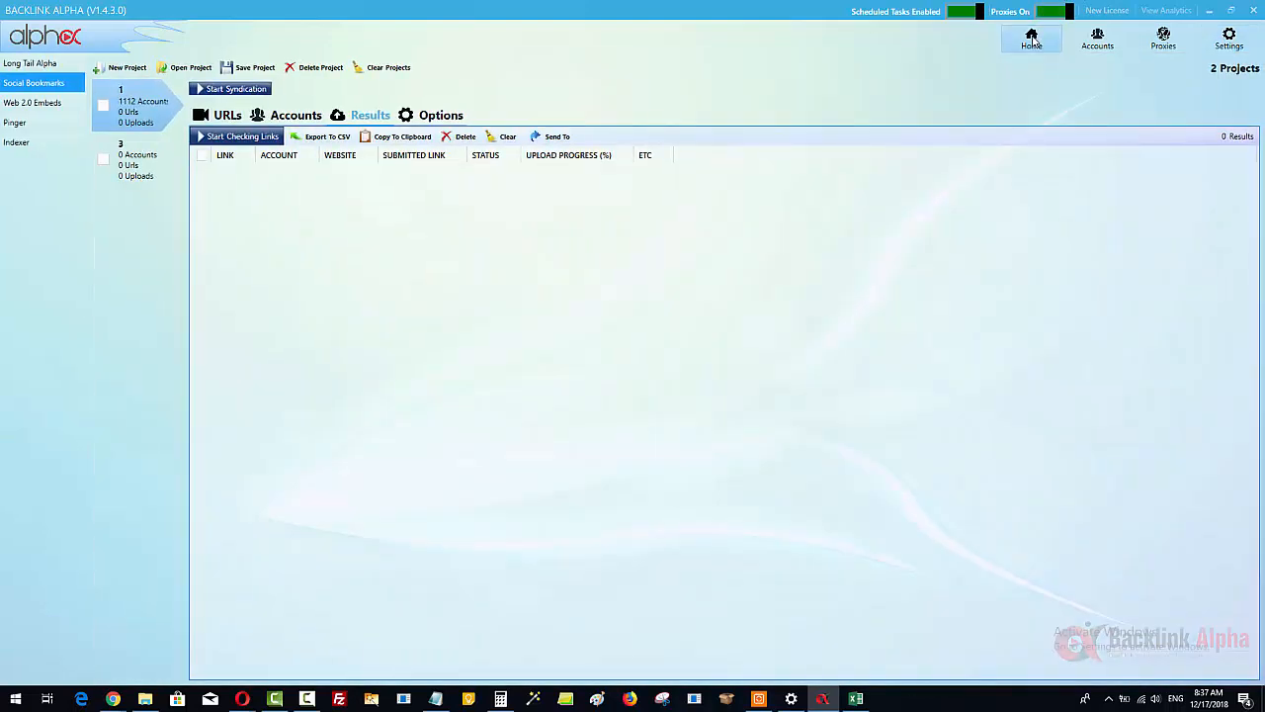